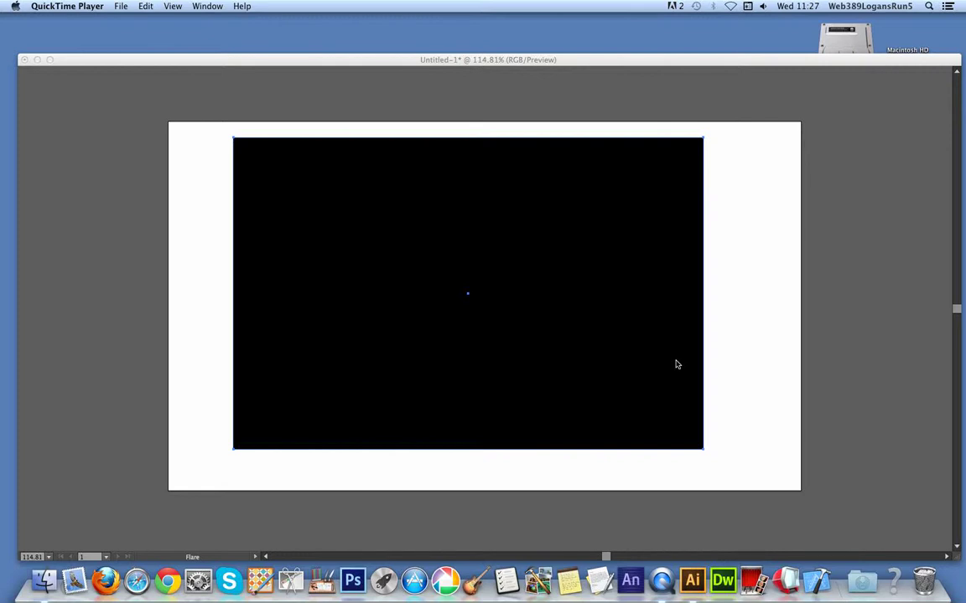
- Draw a lens flare from the black rectangle's centre, setting its rays and rings
click(403, 63)
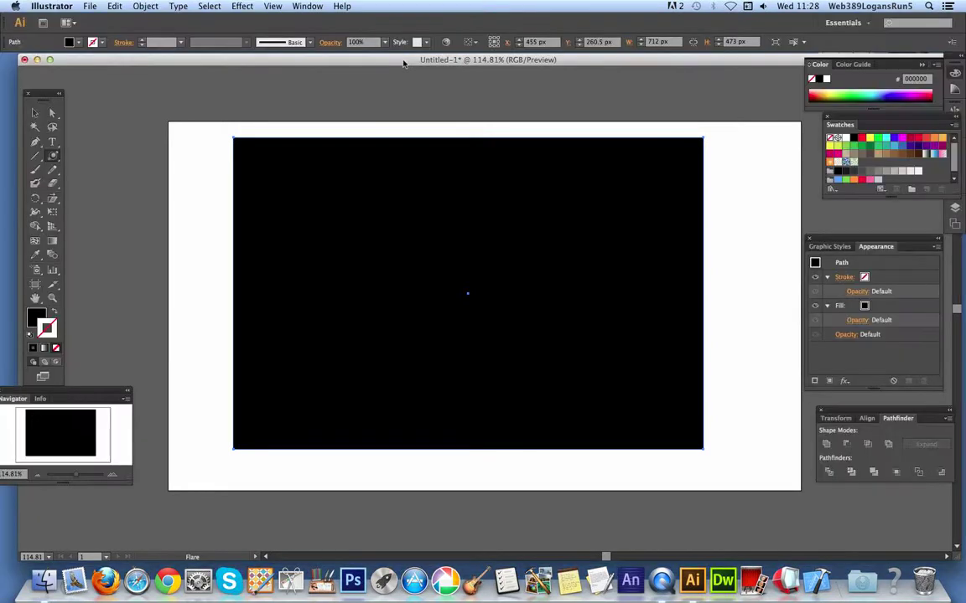
drag(52, 156, 117, 227)
drag(485, 304, 381, 226)
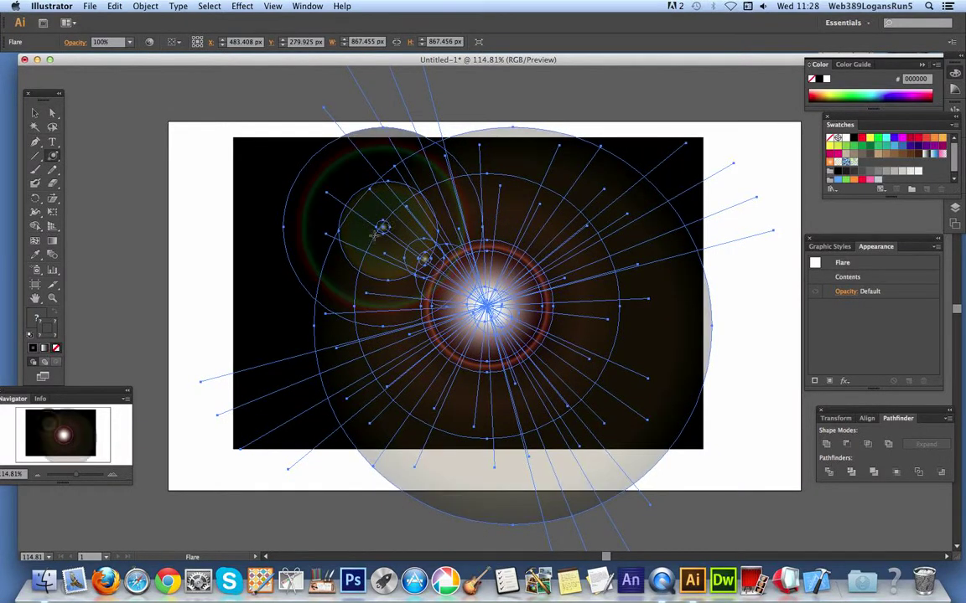
click(114, 6)
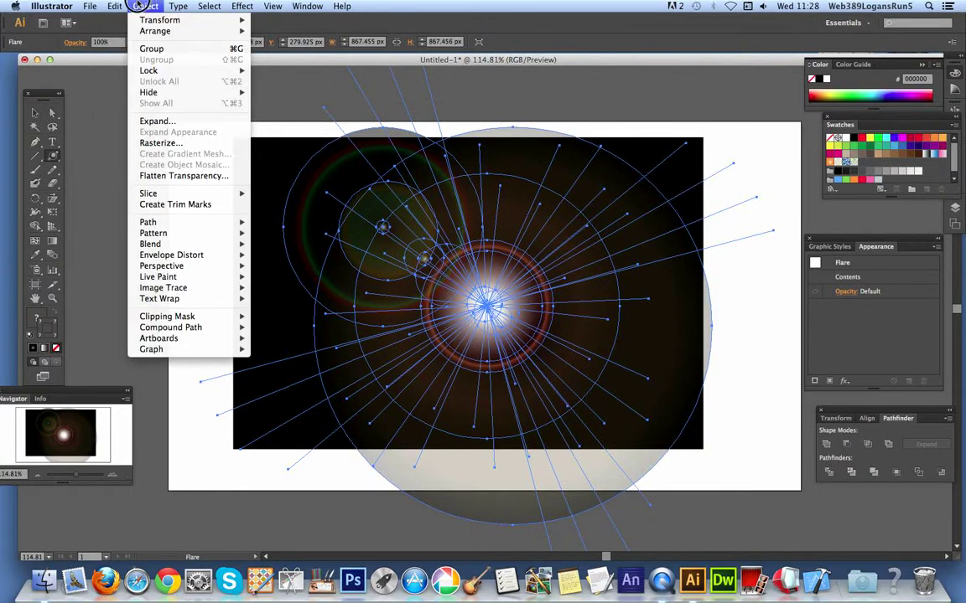
click(397, 6)
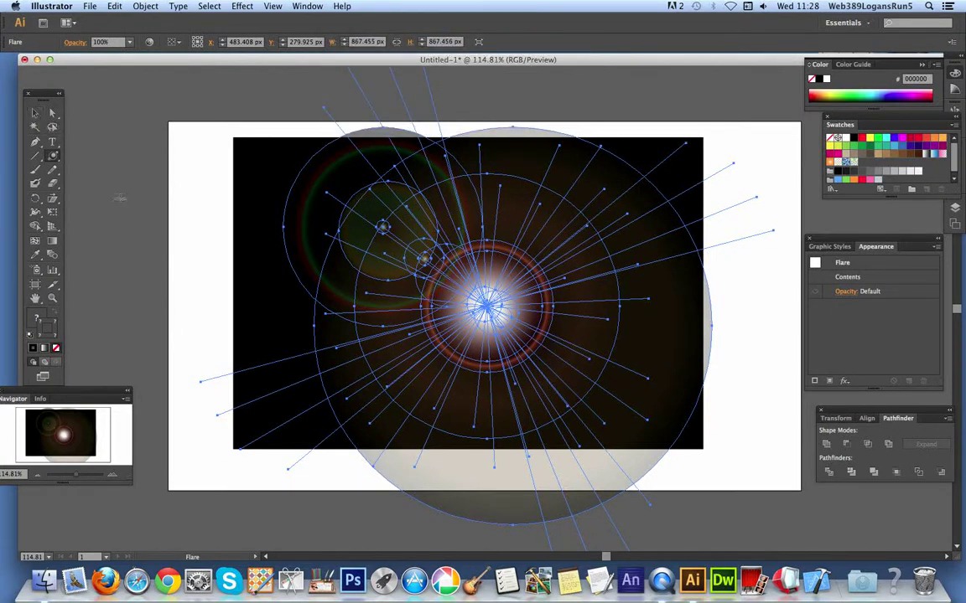
- Scale the flare into a tall, narrow shape about 321 × 1141 px on the rectangle's left
drag(52, 198, 95, 204)
mouse_move(459, 317)
mouse_down()
mouse_move(453, 309)
mouse_move(442, 324)
mouse_move(457, 324)
mouse_up()
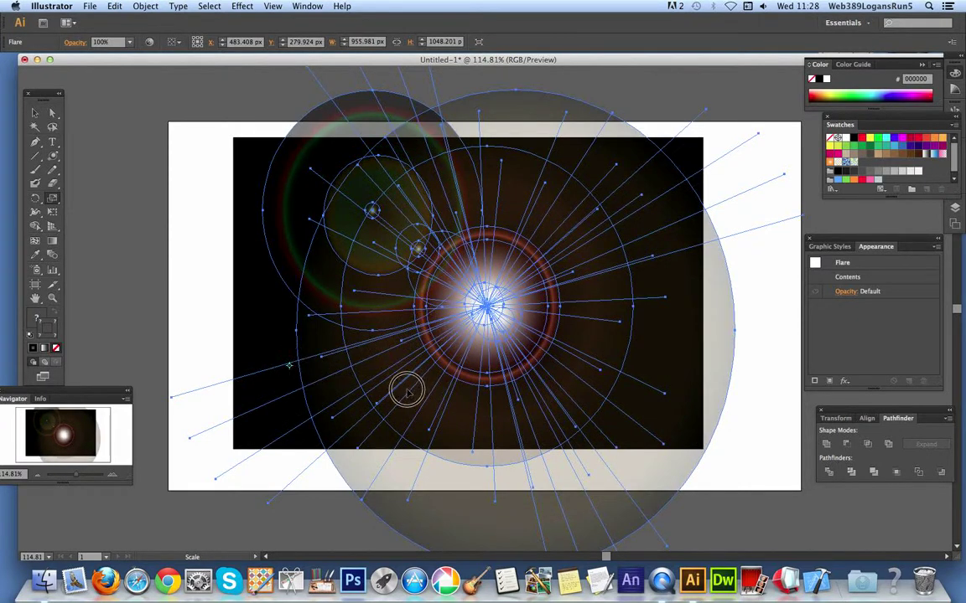
drag(405, 388, 405, 374)
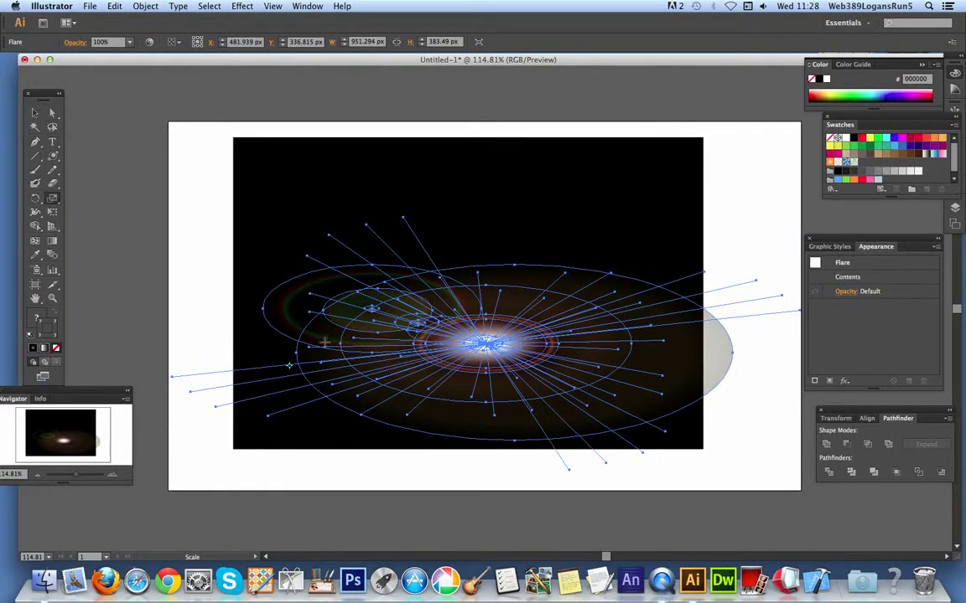
drag(415, 288, 354, 222)
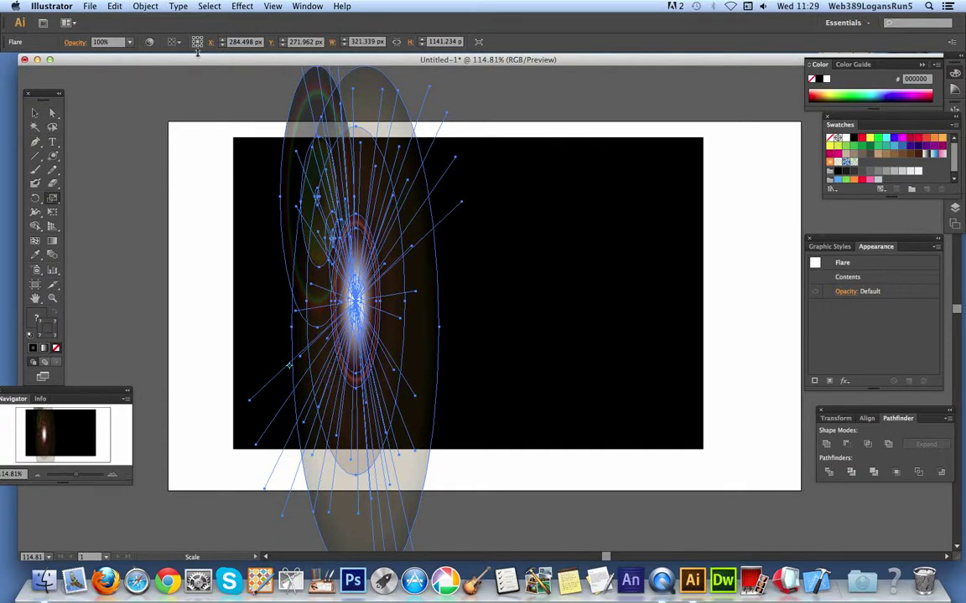
click(242, 6)
- Open the flare's Transform effect with Preview on and the dialog shifted left
mouse_move(326, 112)
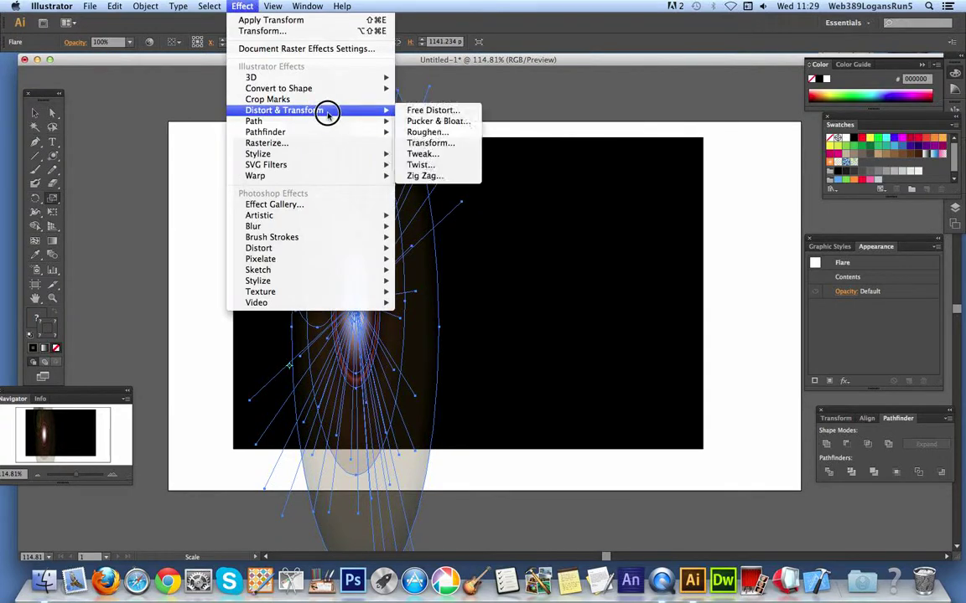
click(414, 143)
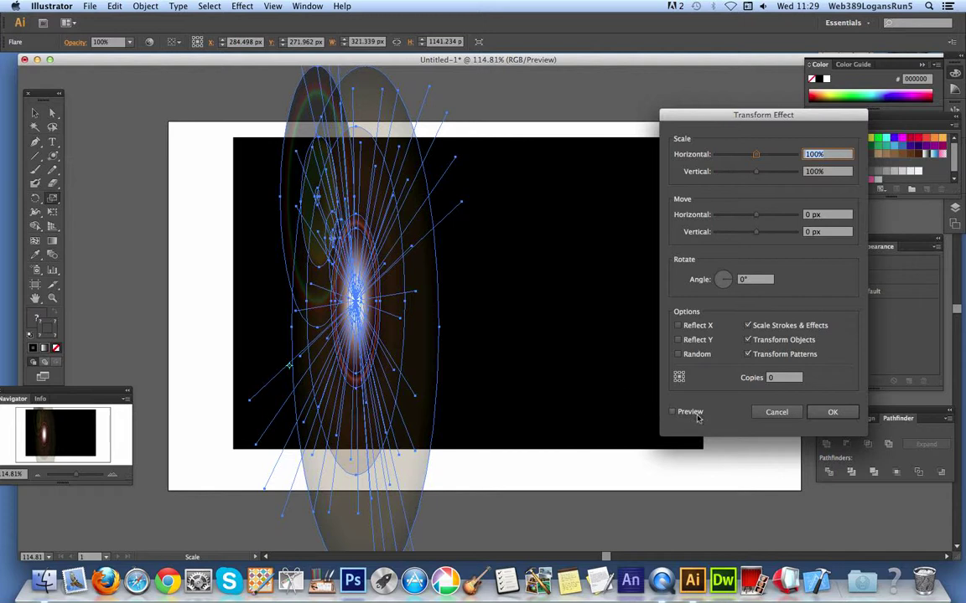
click(672, 411)
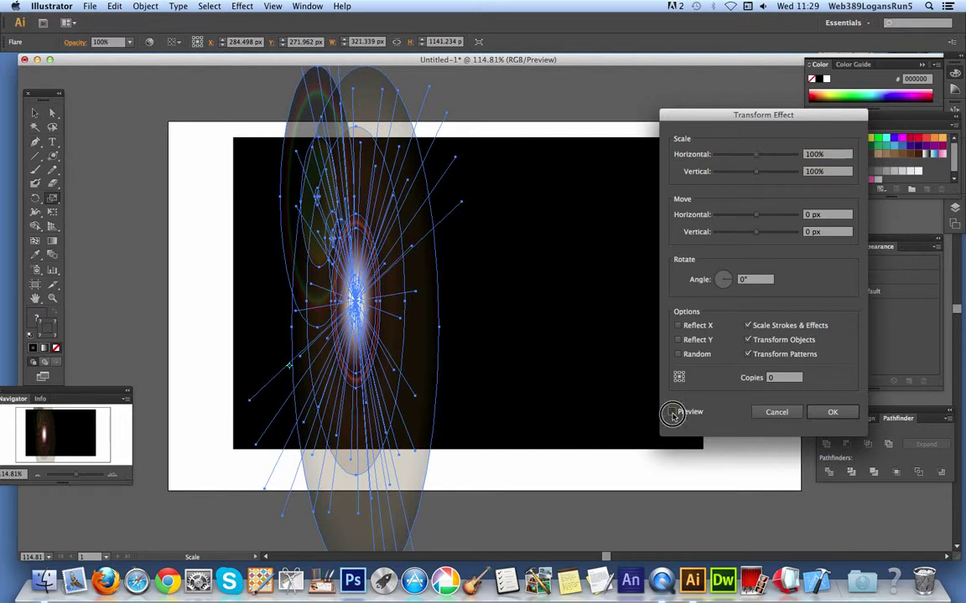
drag(710, 118, 602, 122)
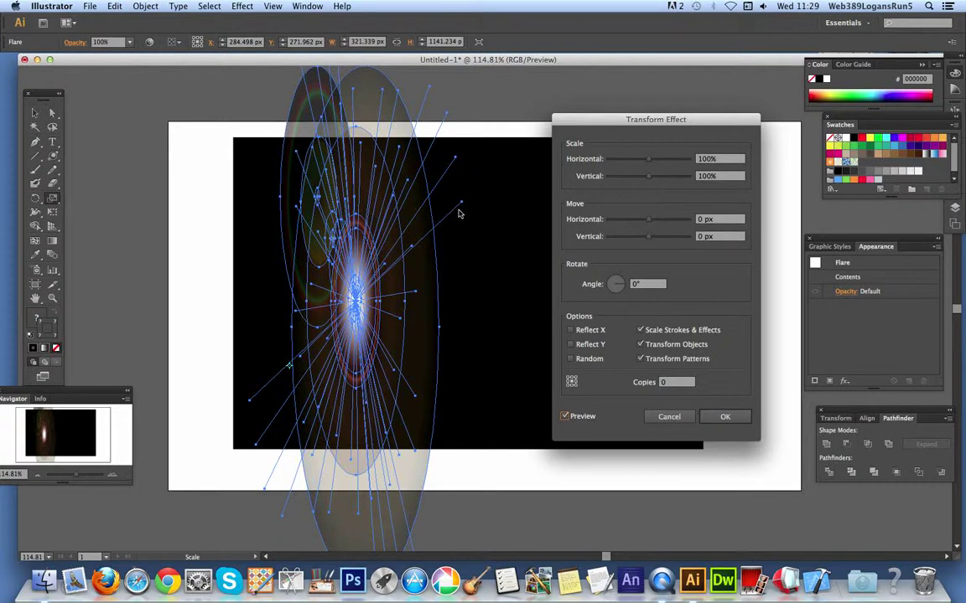
click(666, 382)
- Set 10 copies rotated 36° and centre the reference point so the copies form a flower
text(10)
double_click(643, 285)
text(36)
key(Tab)
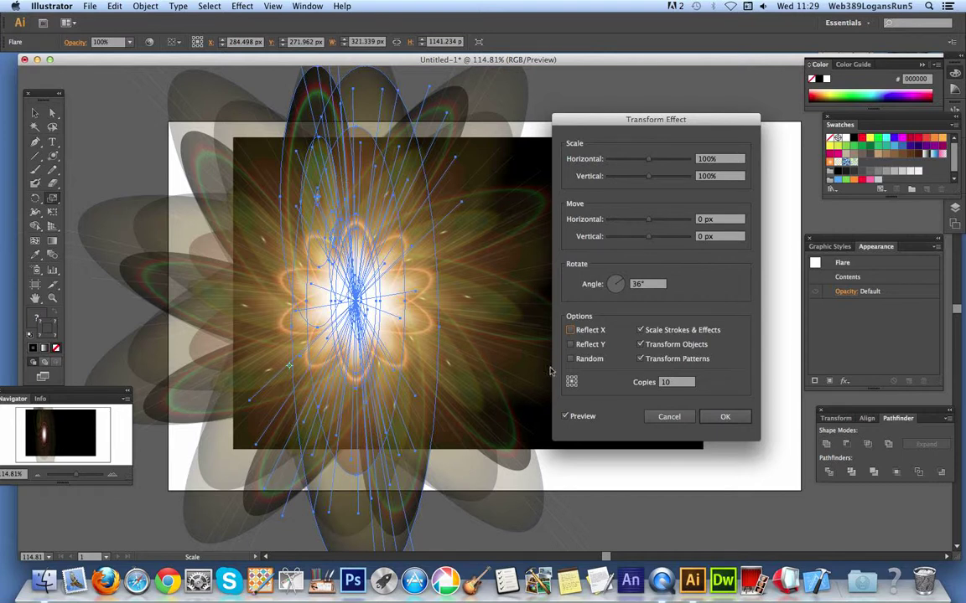
click(571, 381)
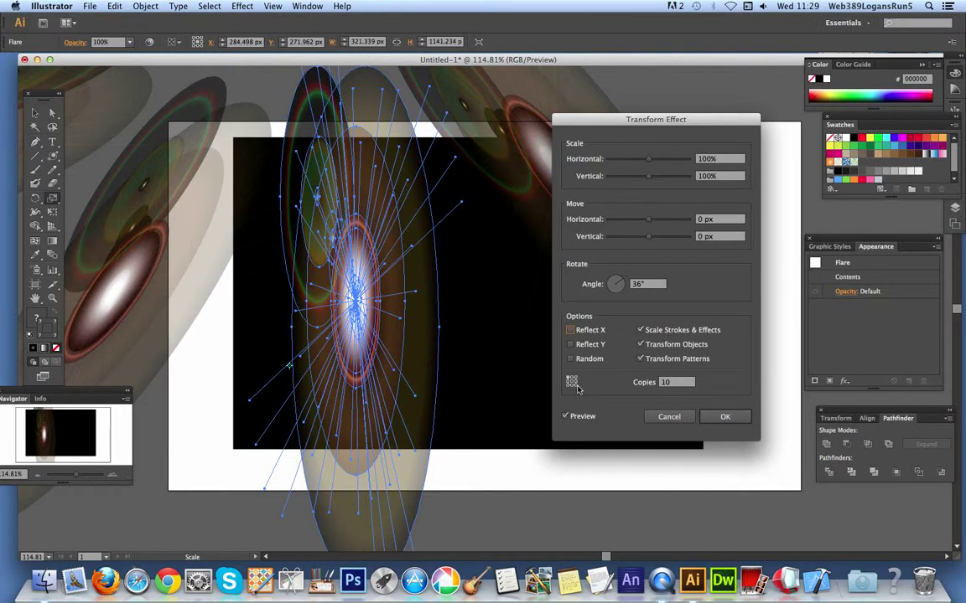
click(571, 382)
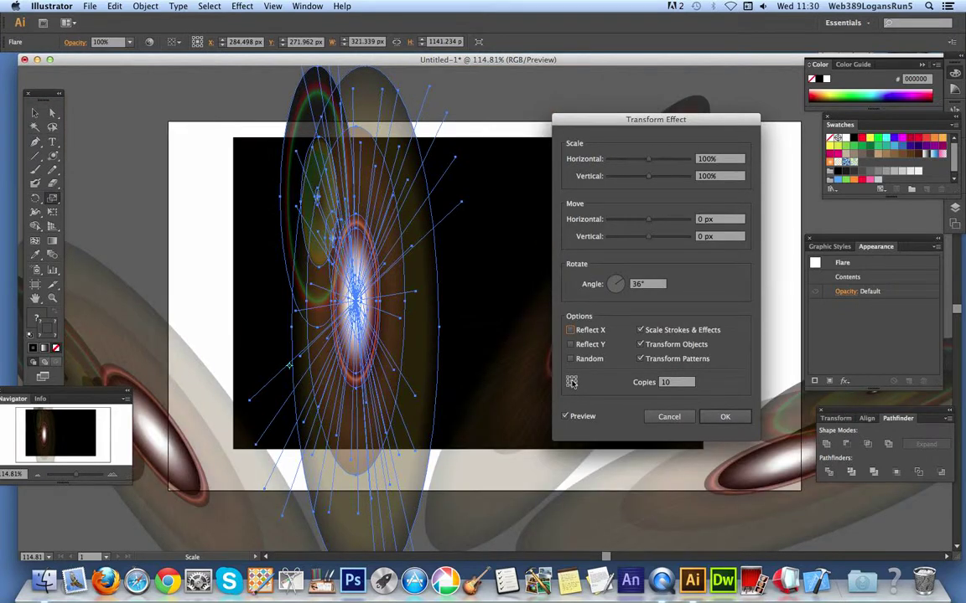
click(571, 383)
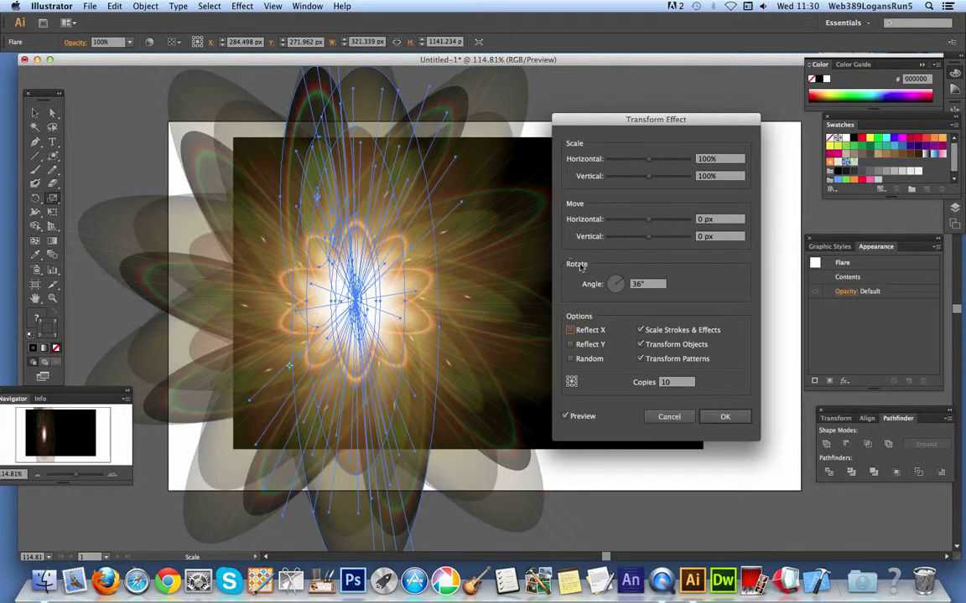
- Tune the copies to 28° rotation, 43 px and 45 px moves, and 103% by 101% scale
drag(616, 280, 627, 285)
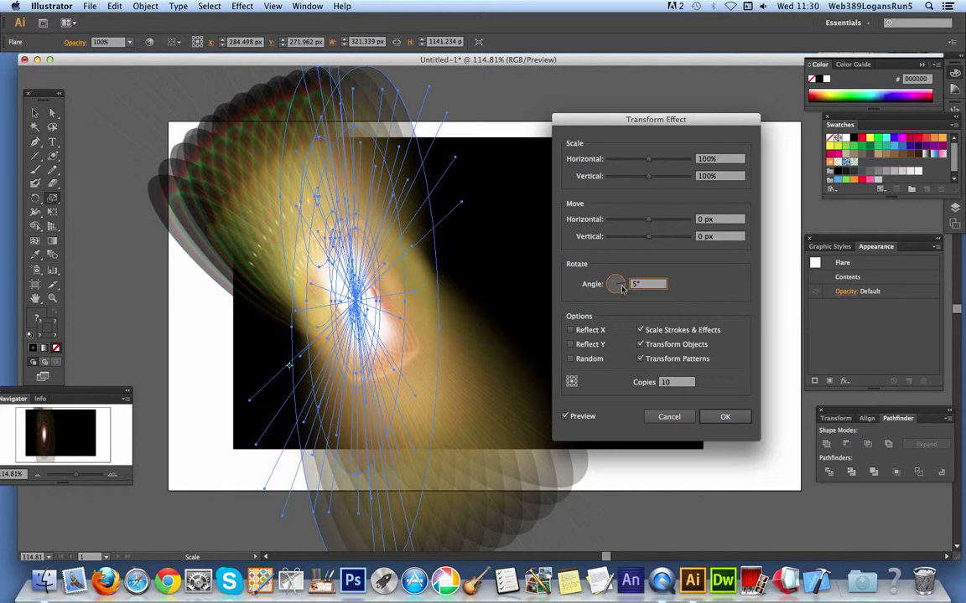
drag(621, 288, 625, 285)
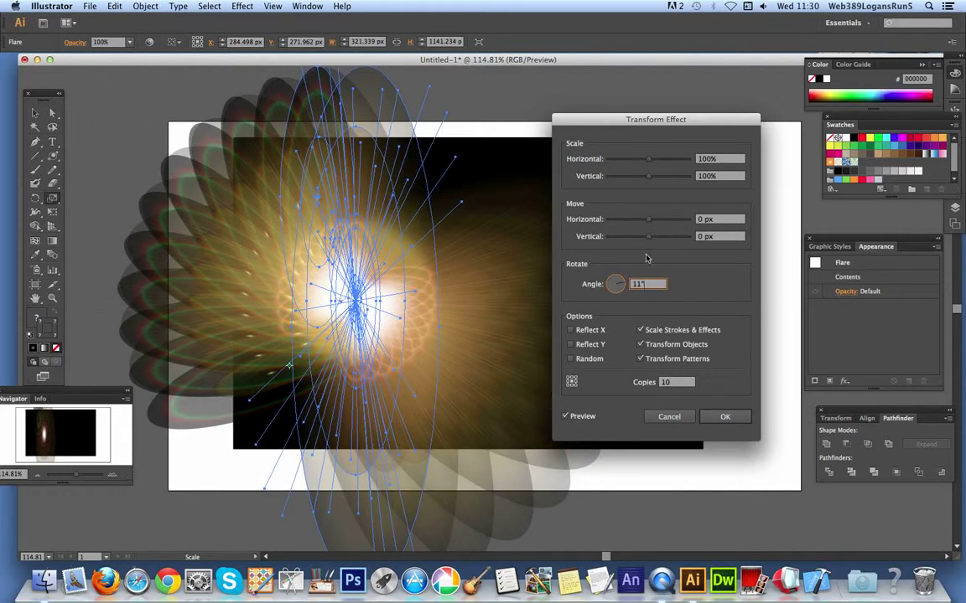
drag(648, 159, 643, 179)
click(650, 179)
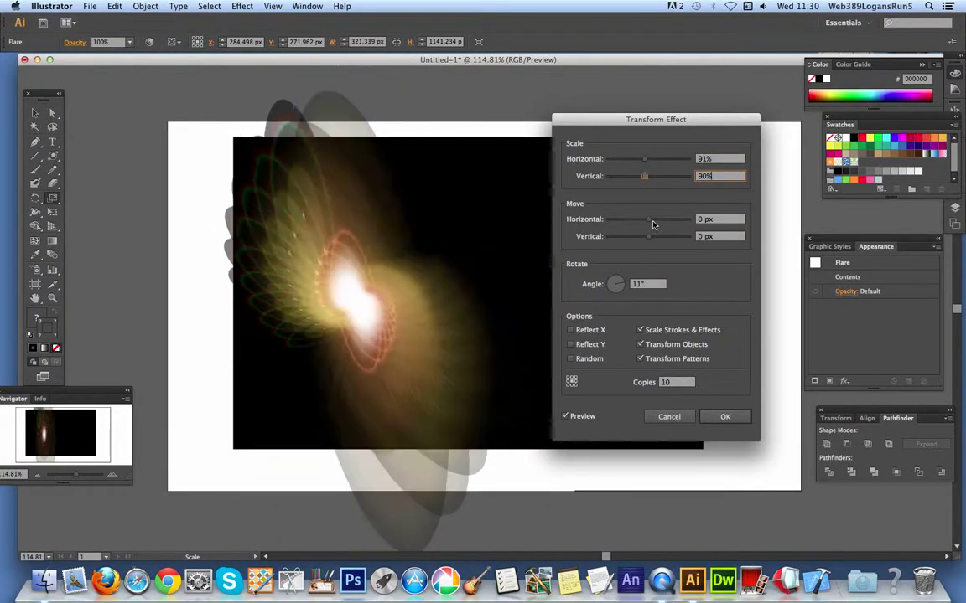
drag(655, 221, 656, 238)
drag(618, 283, 623, 284)
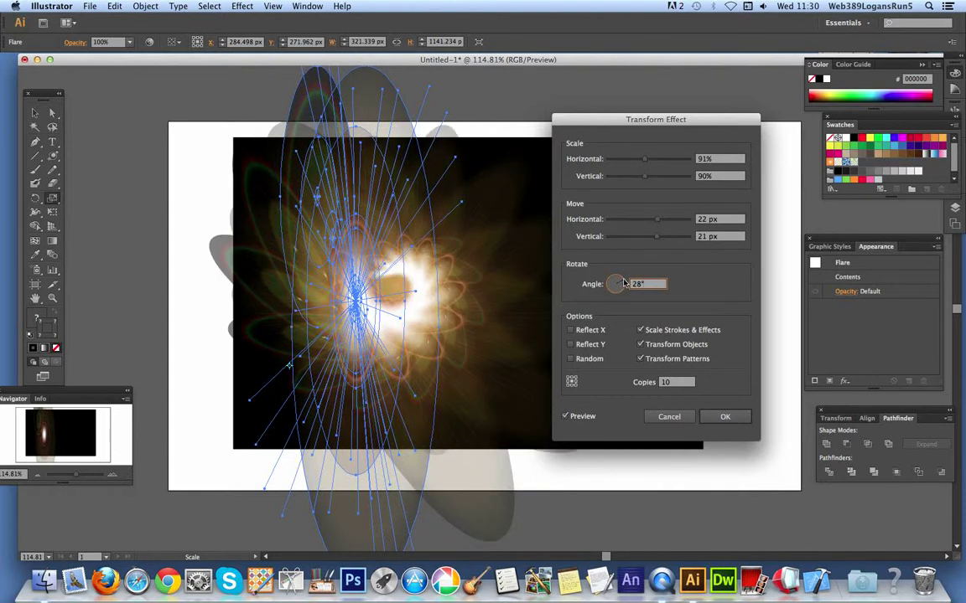
drag(657, 237, 668, 222)
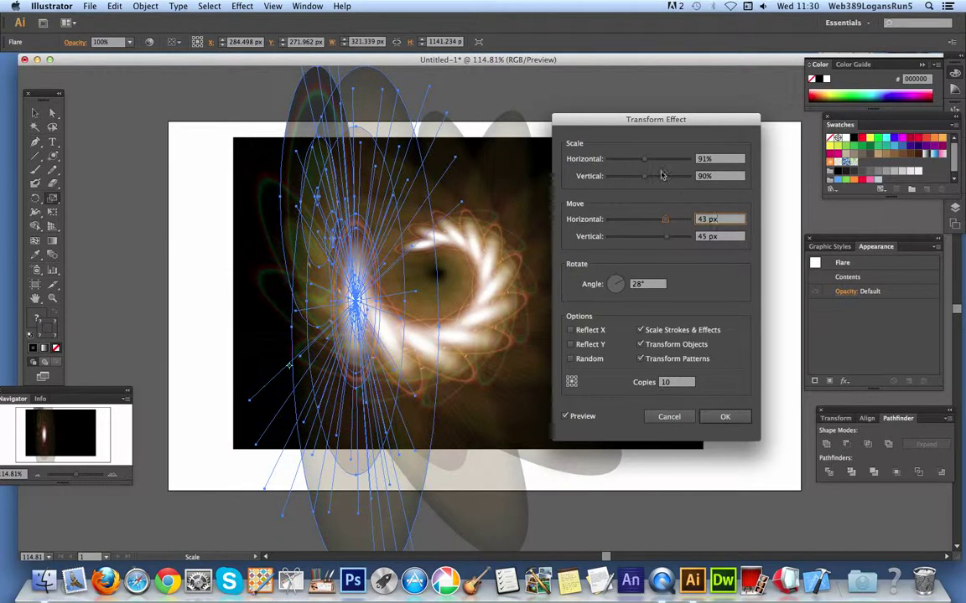
drag(644, 159, 650, 163)
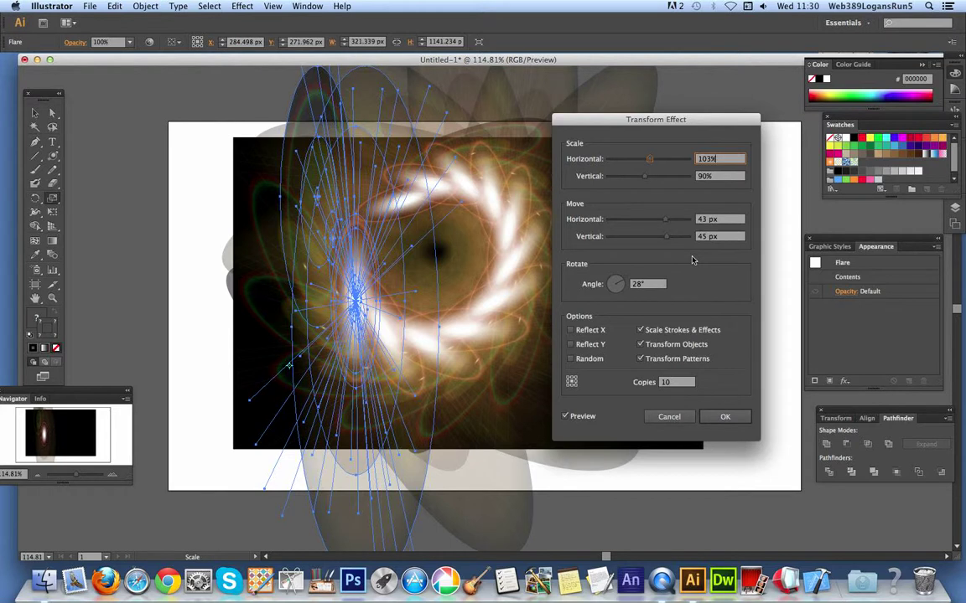
drag(644, 176, 650, 178)
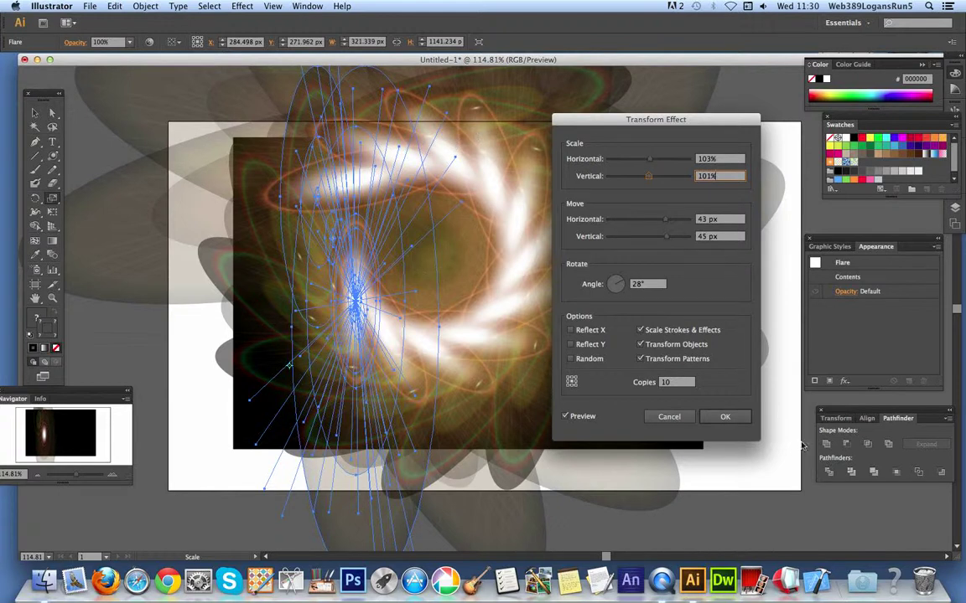
- Apply the Transform effect, then shear the flare so its copies swirl into a ring
click(725, 416)
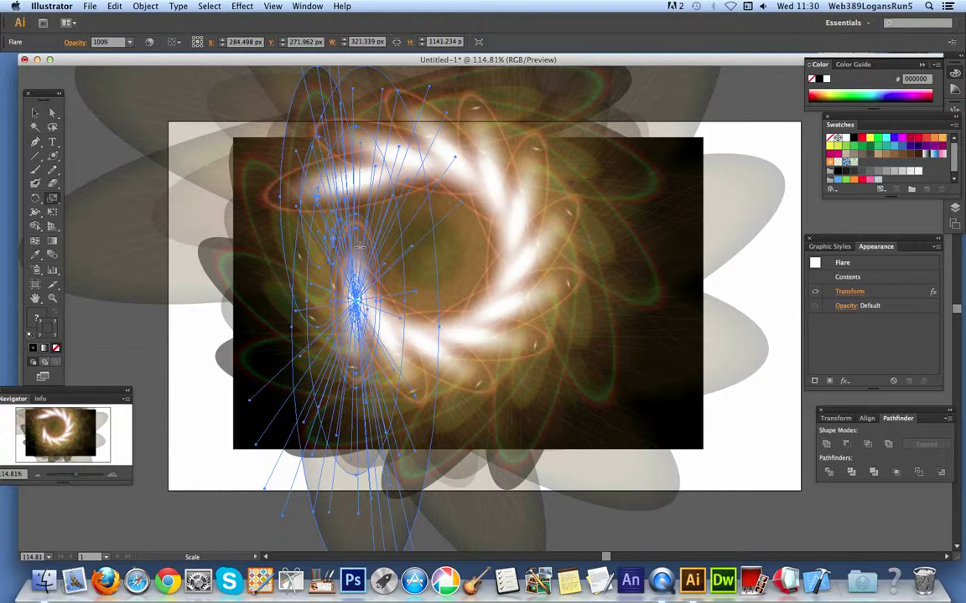
click(54, 199)
drag(54, 199, 90, 210)
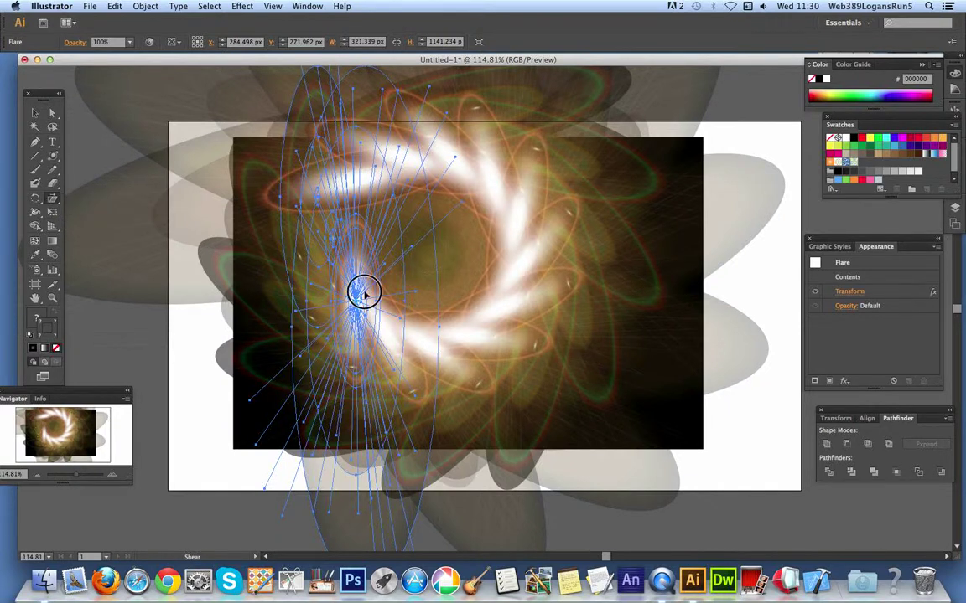
drag(363, 291, 345, 278)
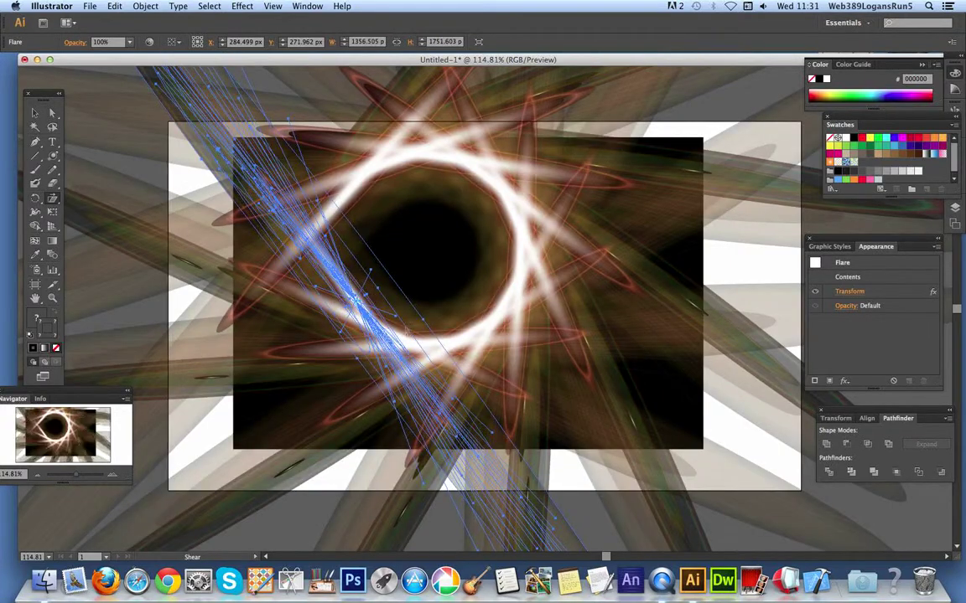
drag(389, 350, 374, 306)
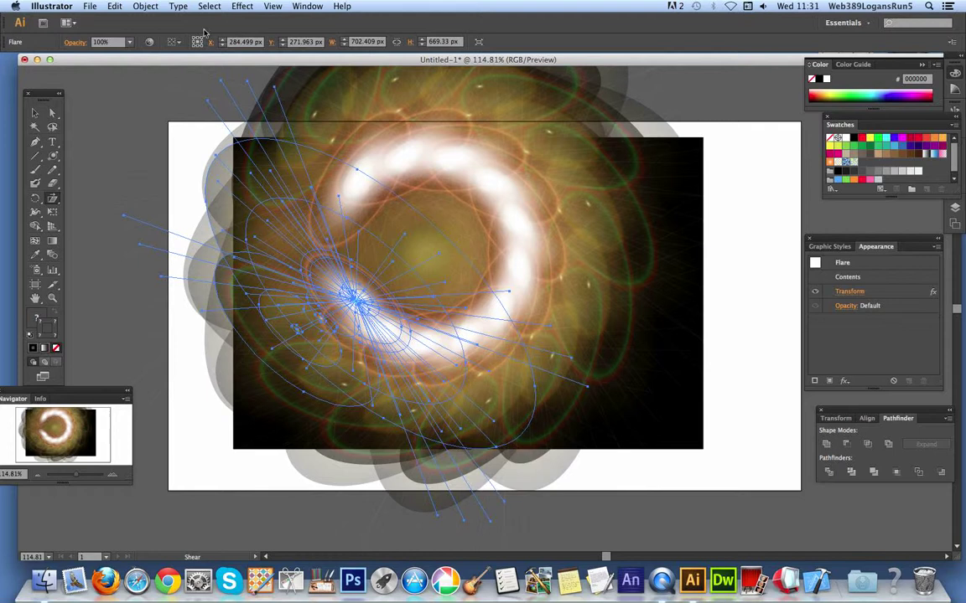
click(114, 6)
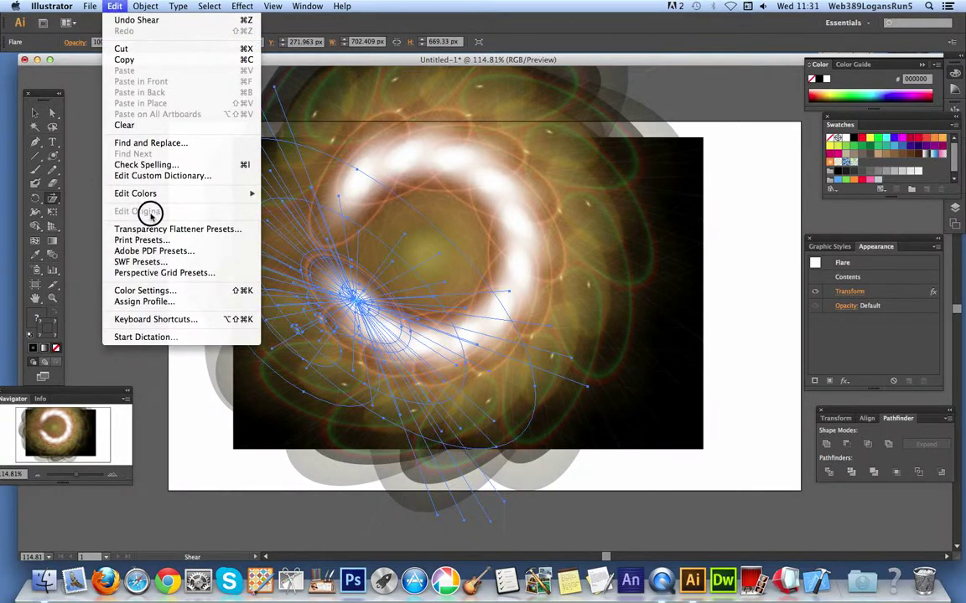
mouse_move(148, 196)
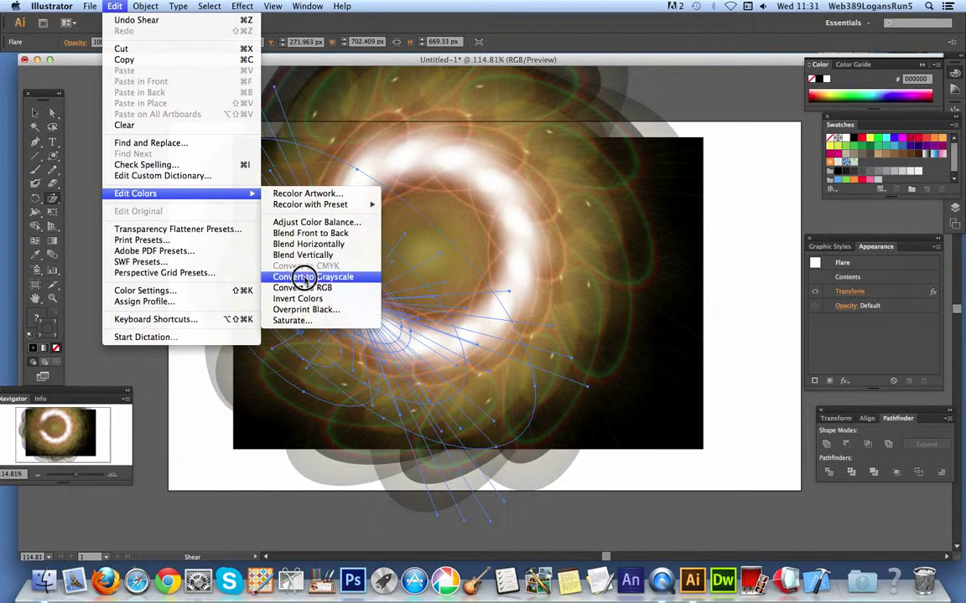
click(312, 223)
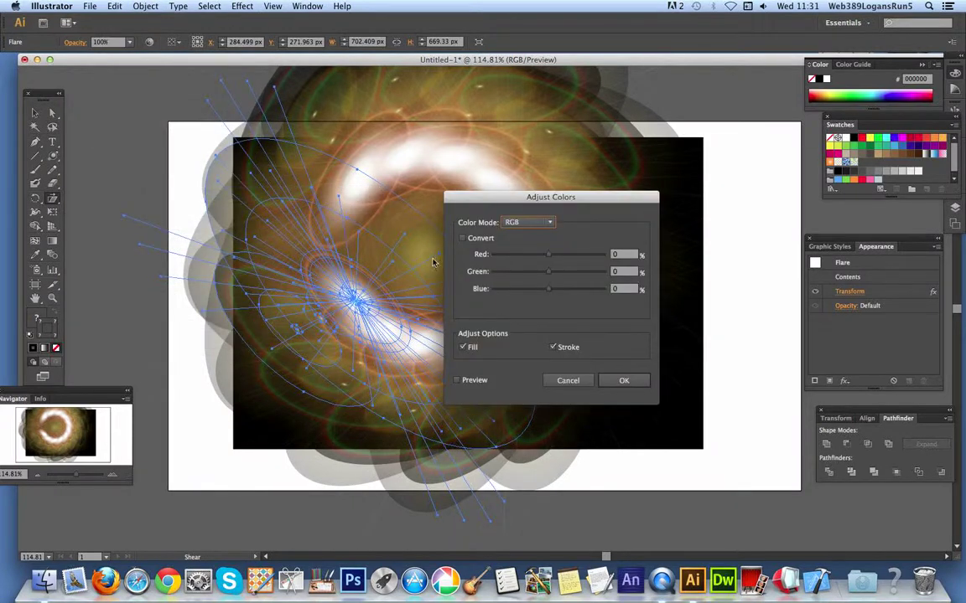
click(457, 382)
click(570, 253)
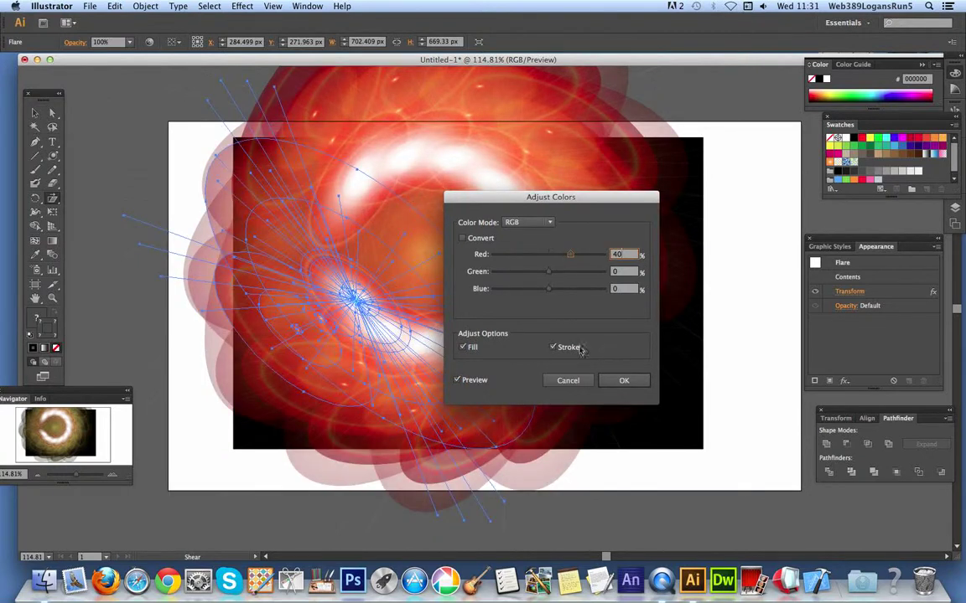
click(567, 381)
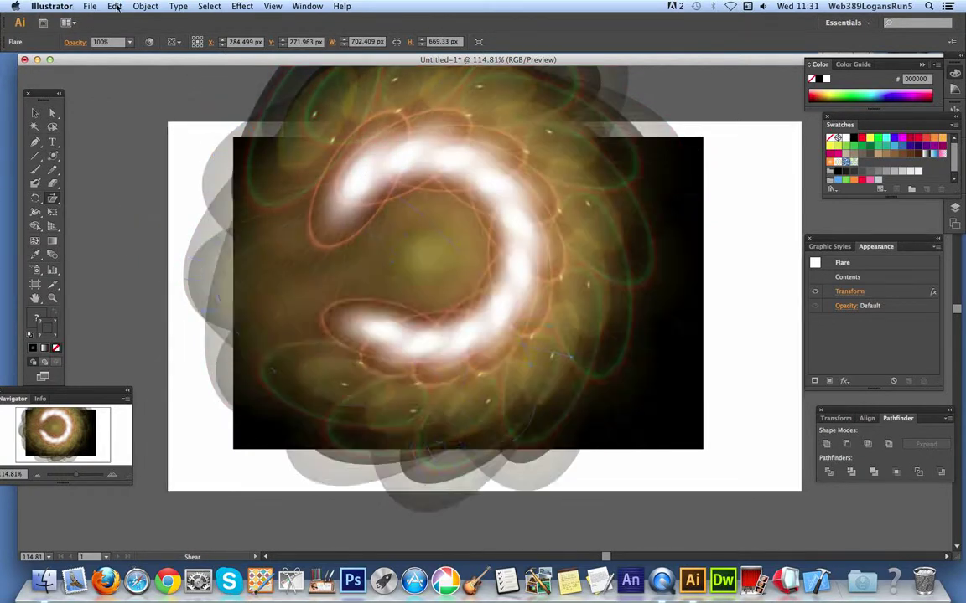
- Open Recolor Artwork for the flare and try a red colour group with shuffled colours
click(114, 6)
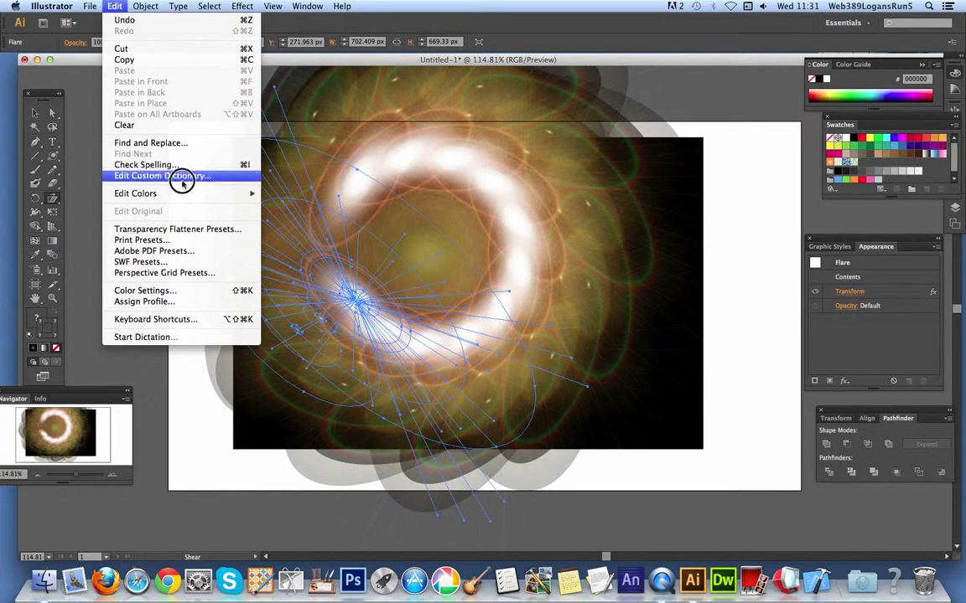
mouse_move(179, 196)
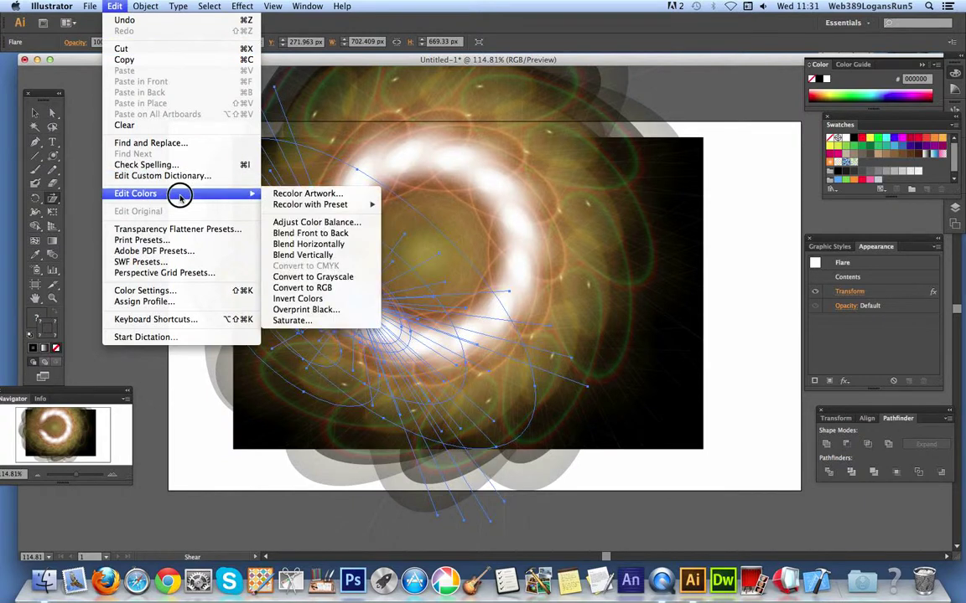
click(285, 193)
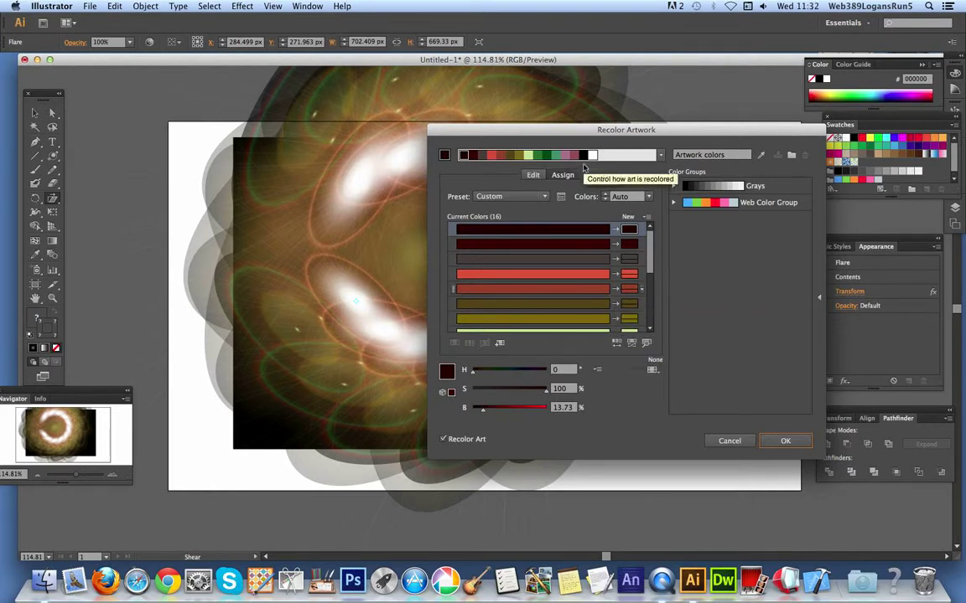
click(661, 156)
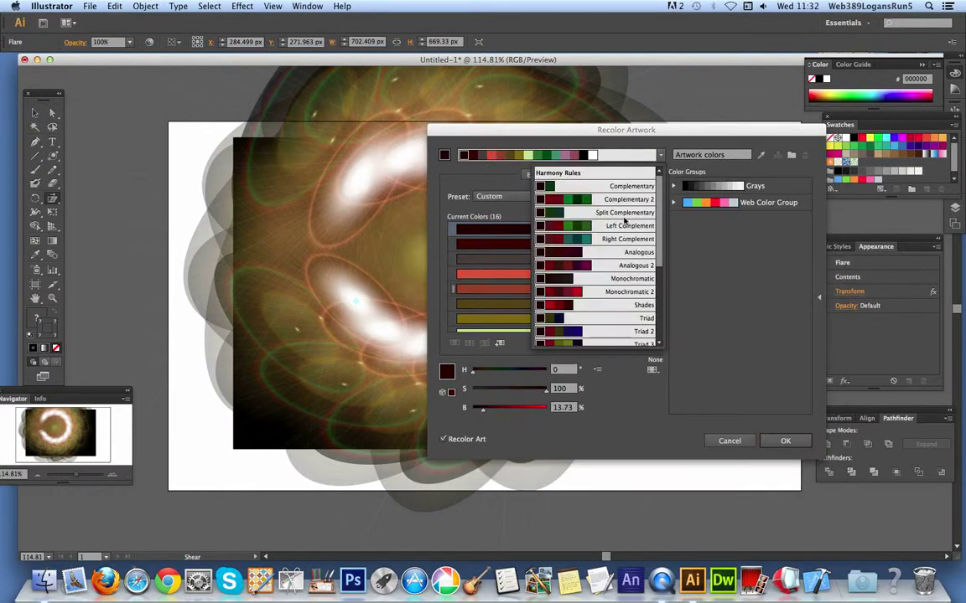
click(517, 276)
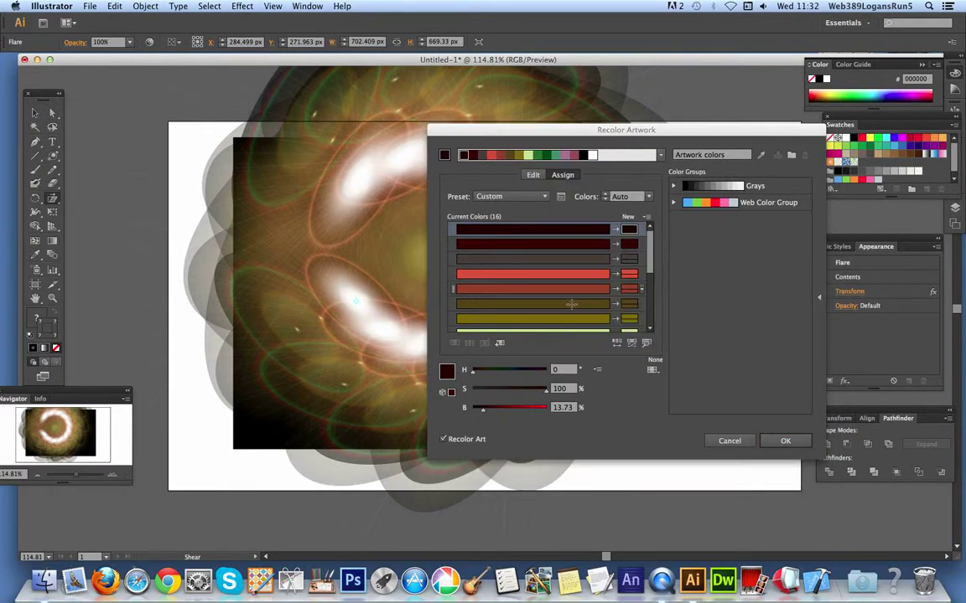
click(616, 344)
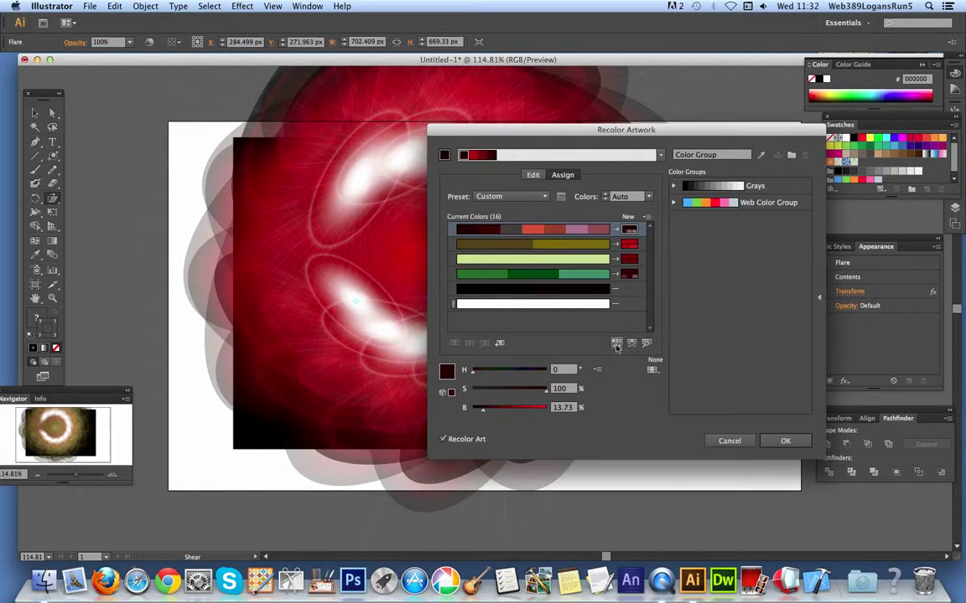
click(631, 343)
click(631, 343)
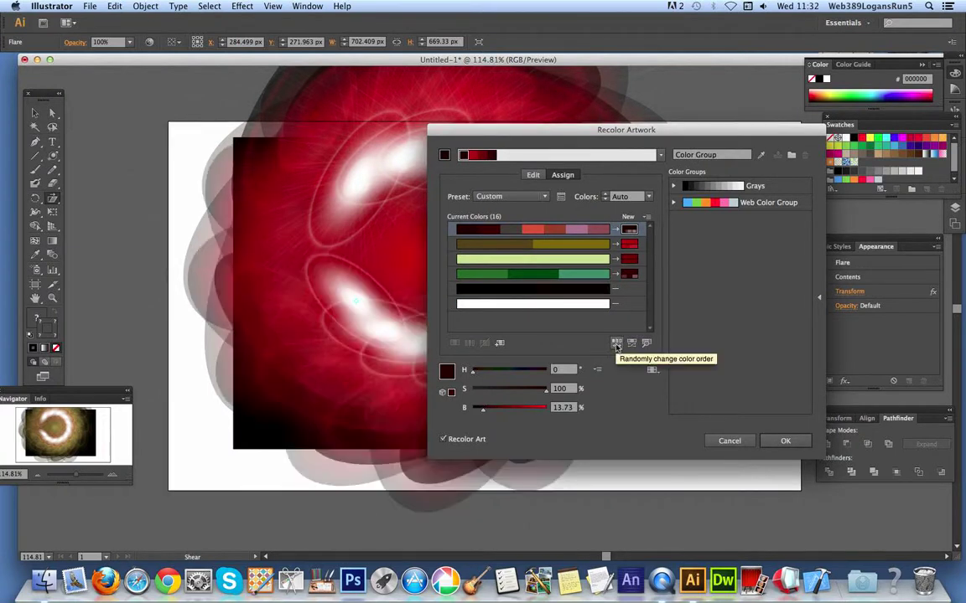
click(632, 343)
- Apply the High Contrast 4 harmony rule and randomize colours until the flare is green
click(591, 277)
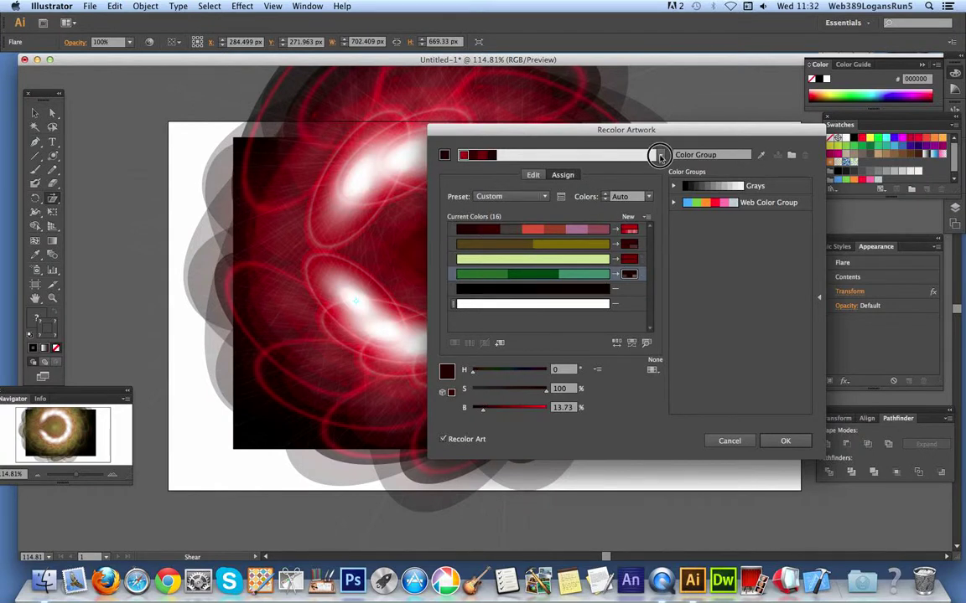
click(586, 154)
click(561, 332)
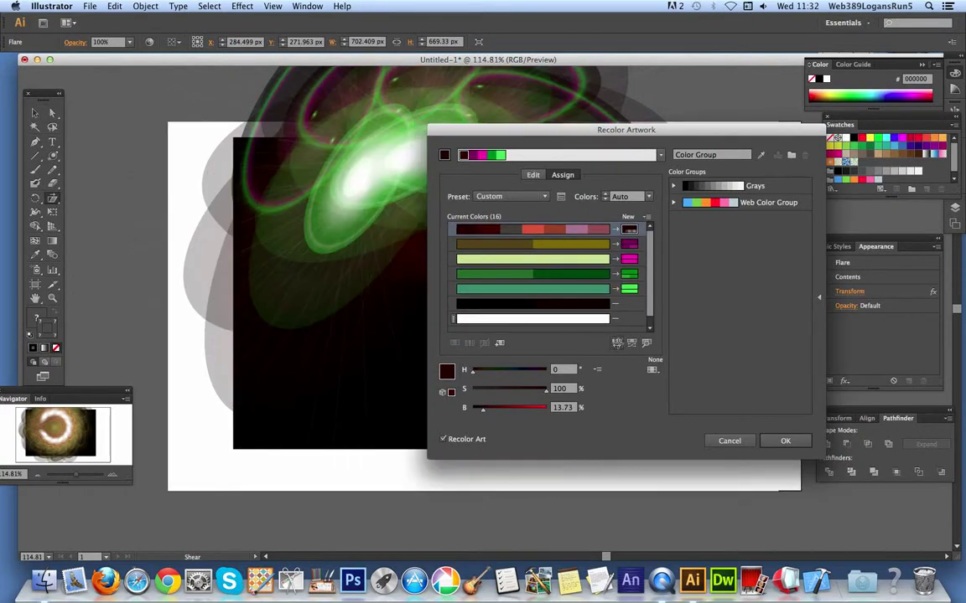
click(617, 344)
click(617, 343)
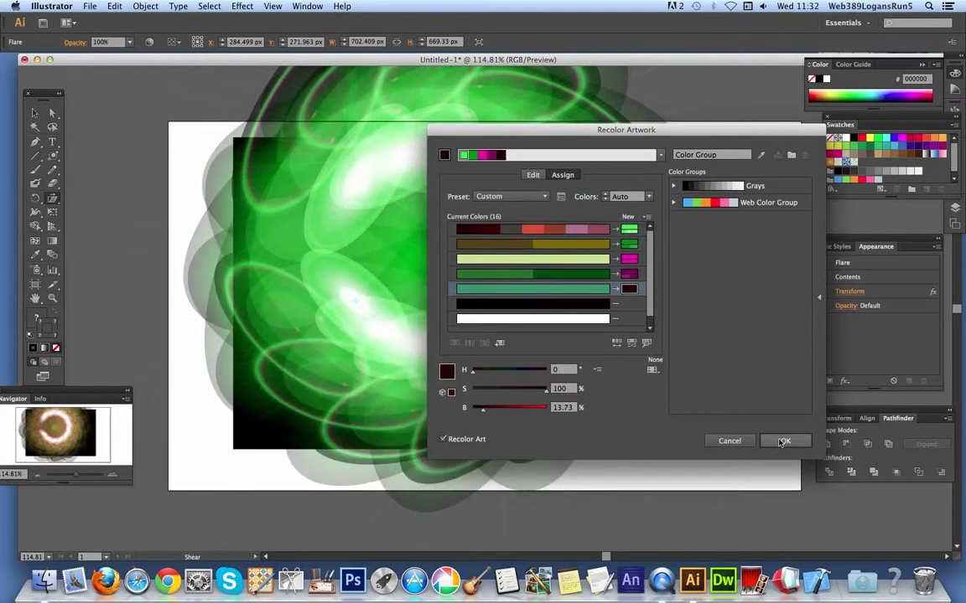
key(Return)
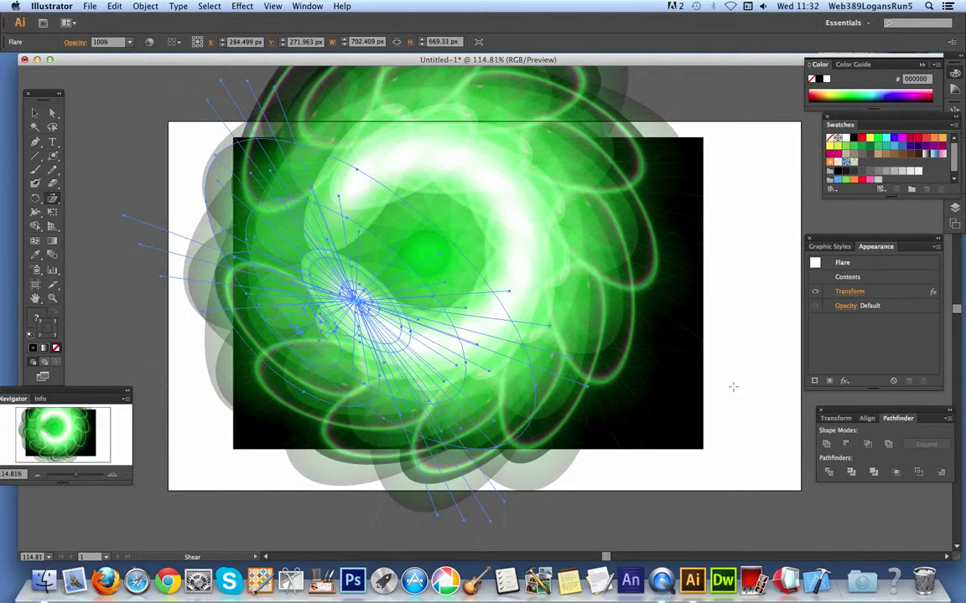
- Select the flare's existing Transform effect row in the Appearance panel
click(878, 294)
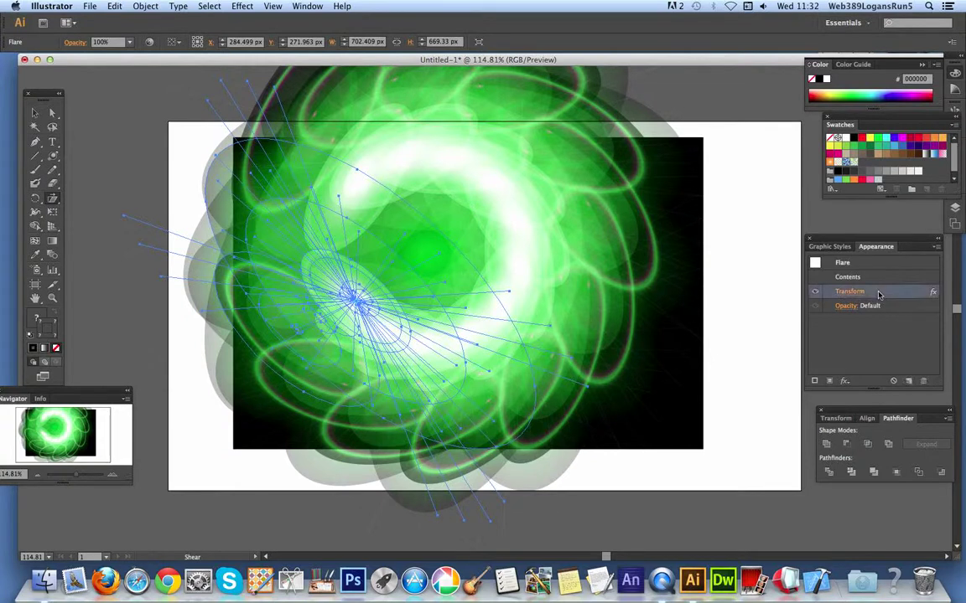
- Add a second Transform effect at 90% horizontal and vertical scale with 4 copies, previewed
click(241, 6)
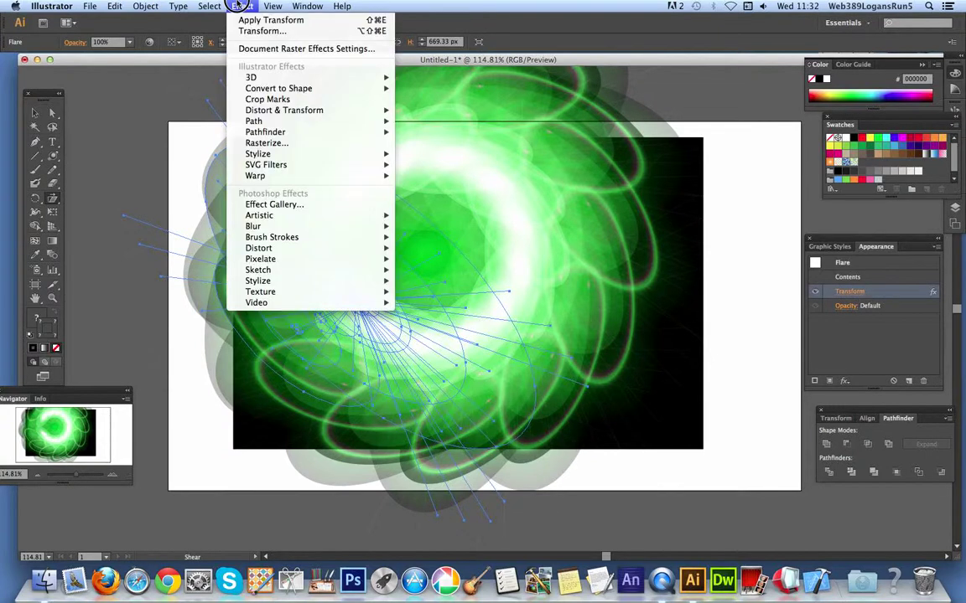
mouse_move(306, 112)
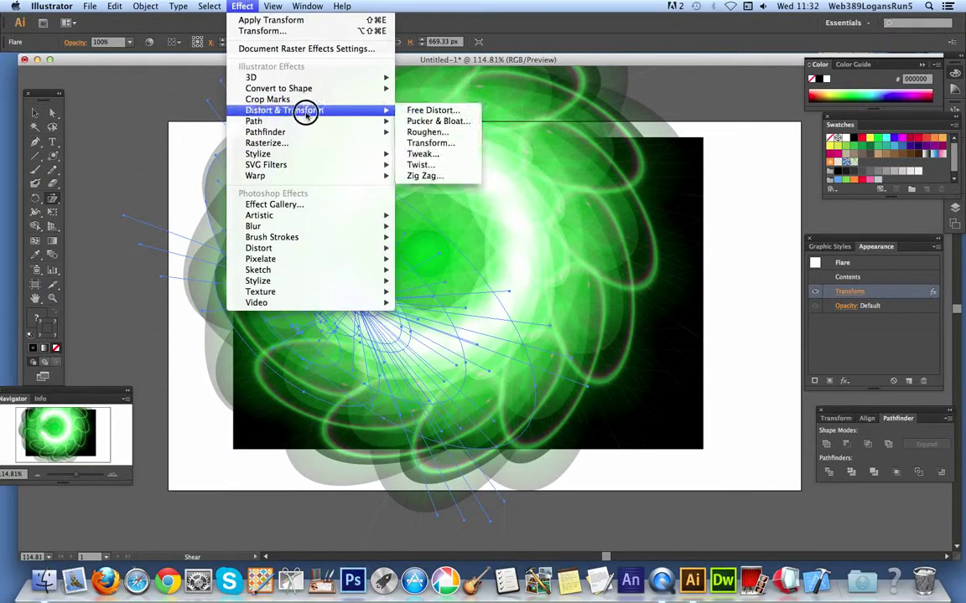
click(429, 144)
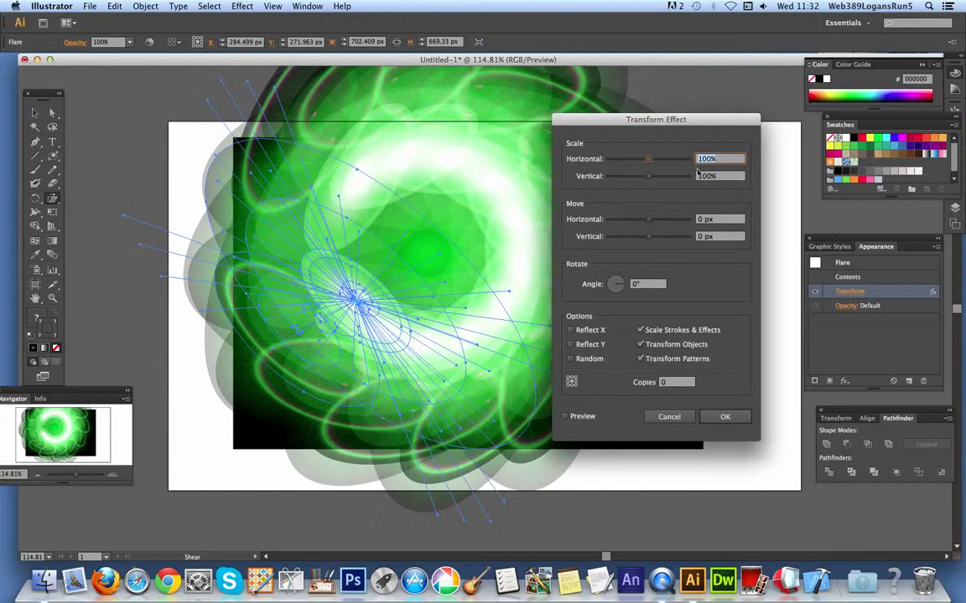
text(90)
click(689, 178)
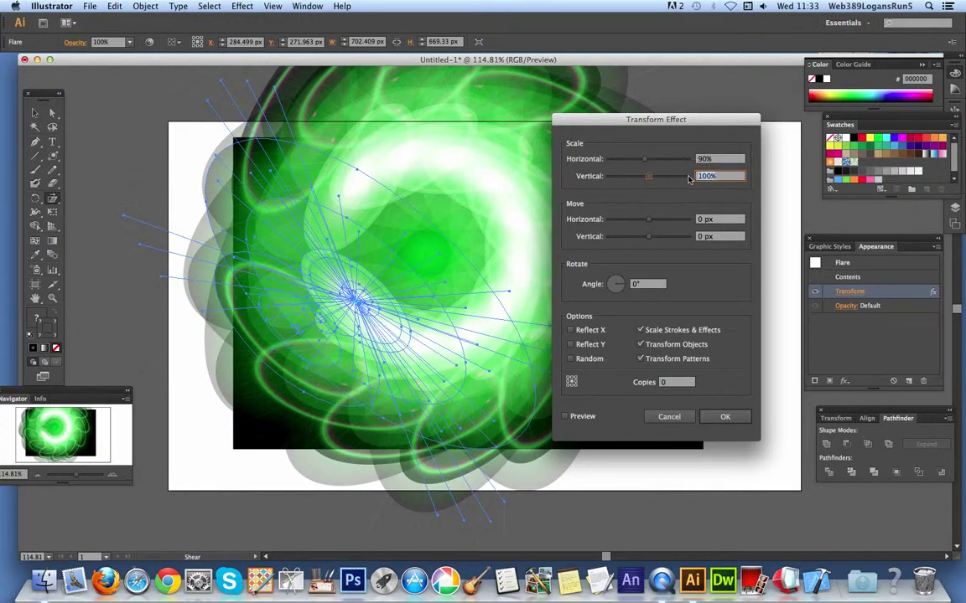
text(90)
click(660, 382)
text(4)
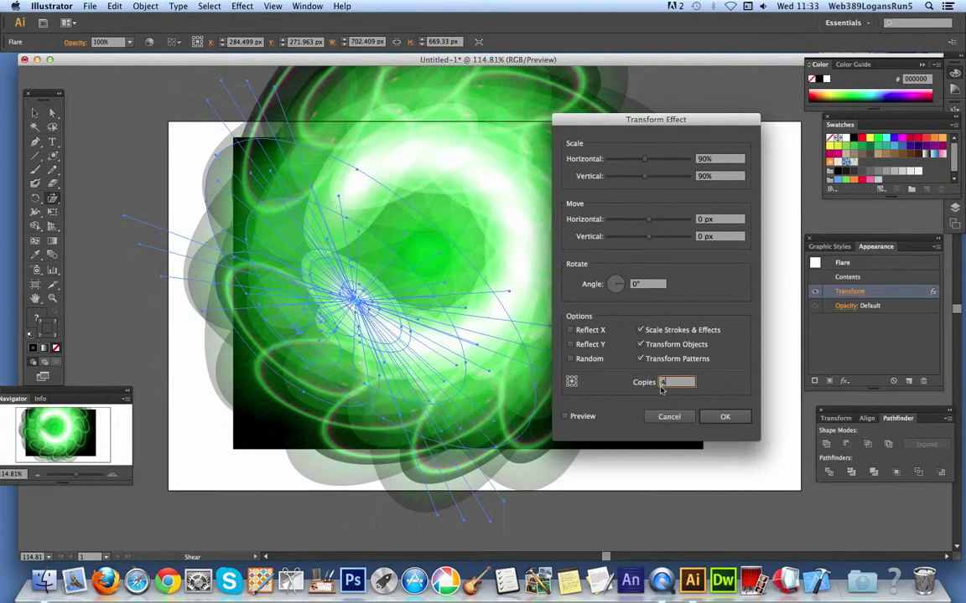
key(Tab)
click(577, 413)
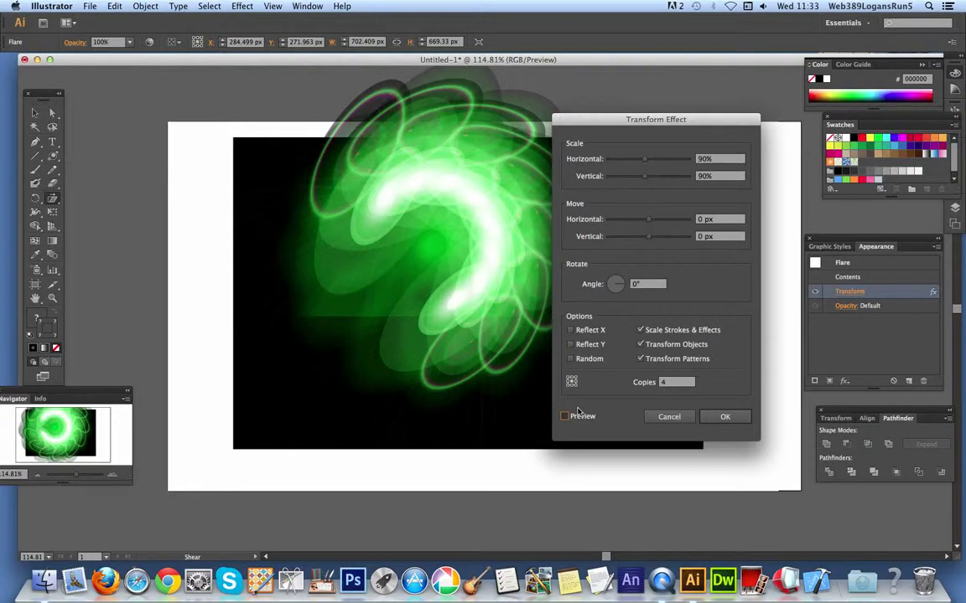